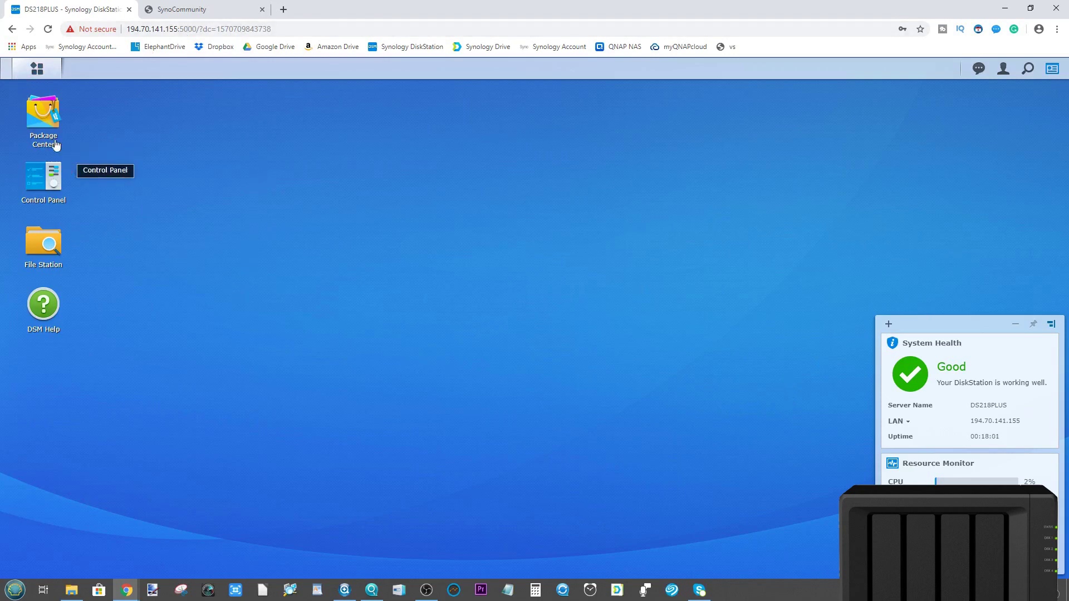
Open Package Center, glance at the Installed packages, then return to All Packages.
{"action": "left_click", "coordinate": [44, 120]}
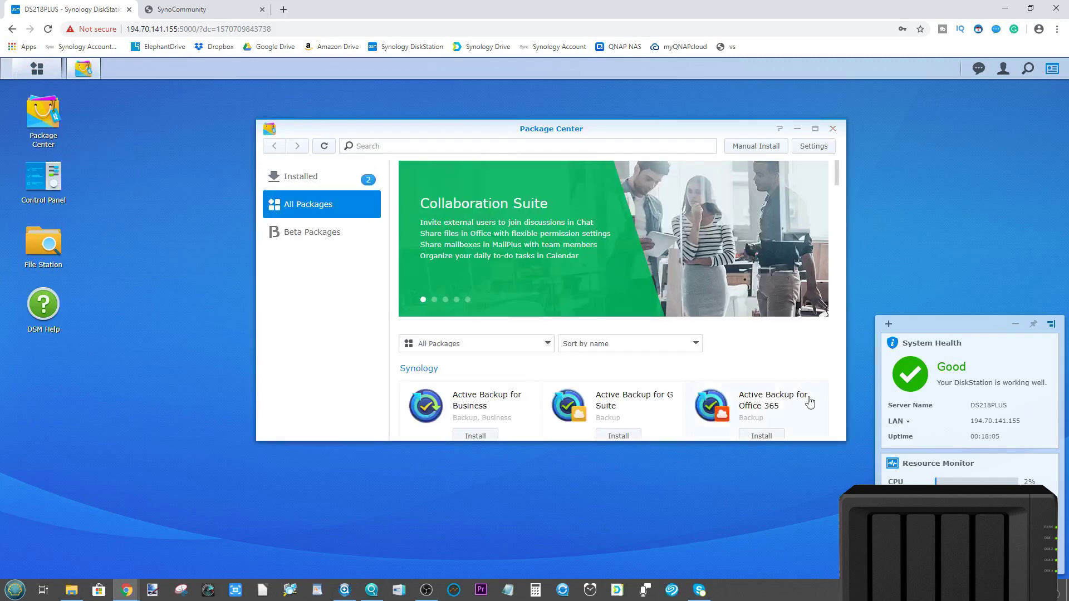
{"action": "left_click", "coordinate": [341, 177]}
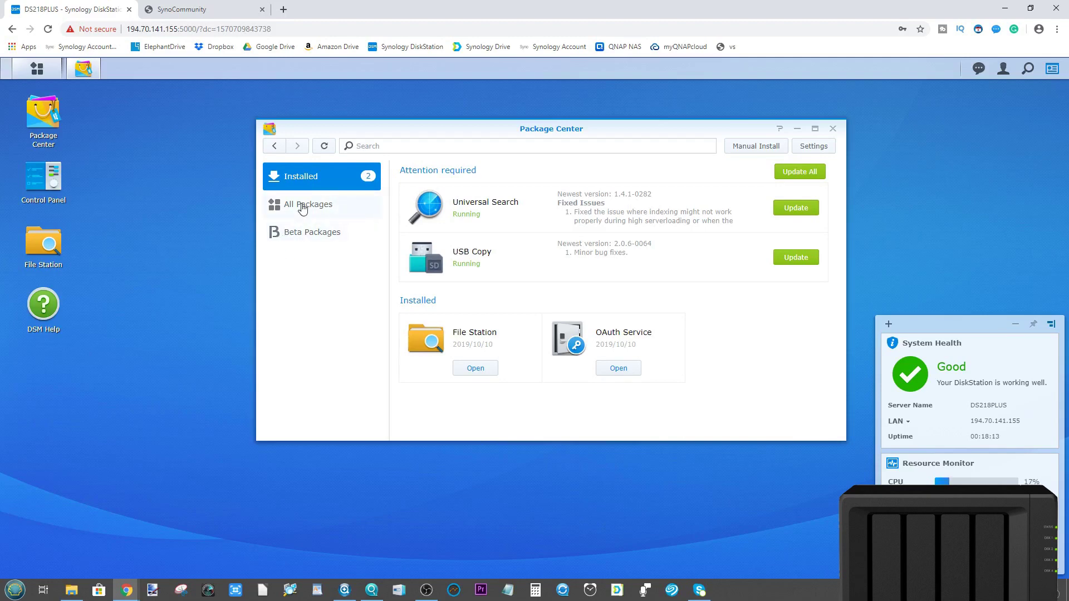
{"action": "left_click", "coordinate": [302, 206]}
Maximize Package Center and scroll down to the Third-party packages such as Node.js, MariaDB and Docker.
{"action": "left_click", "coordinate": [815, 129]}
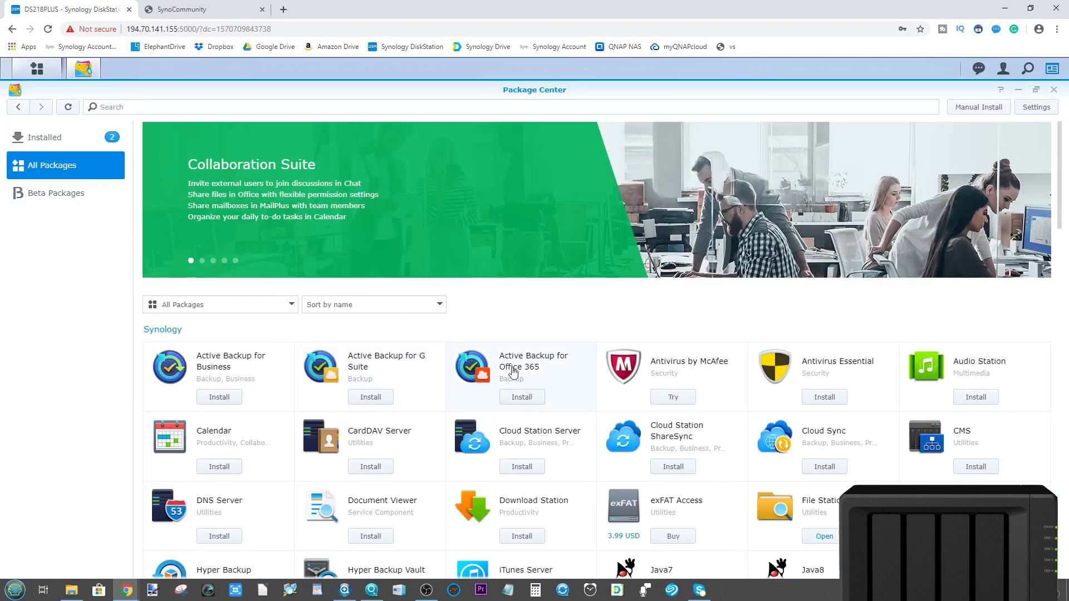
{"action": "scroll", "coordinate": [509, 369], "scroll_direction": "down", "scroll_amount": 5}
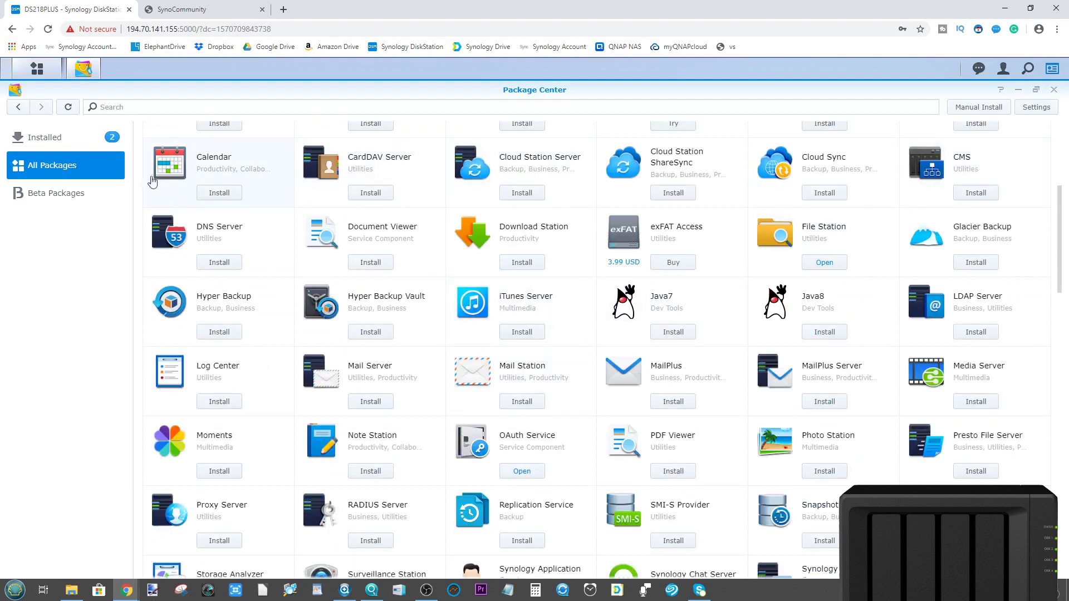
{"action": "scroll", "coordinate": [782, 378], "scroll_direction": "down", "scroll_amount": 12}
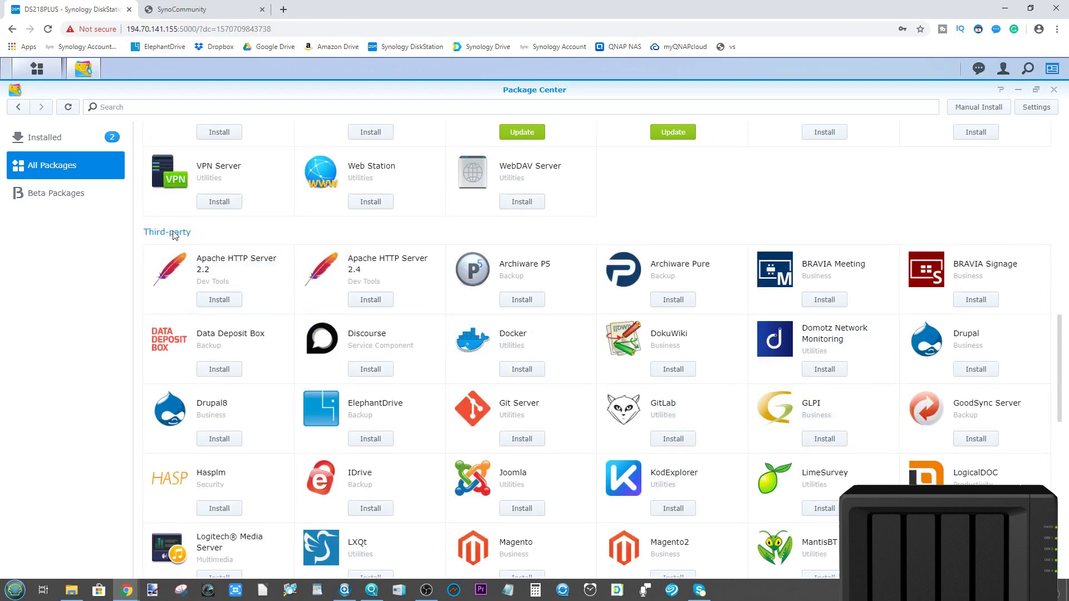
{"action": "scroll", "coordinate": [674, 304], "scroll_direction": "down", "scroll_amount": 5}
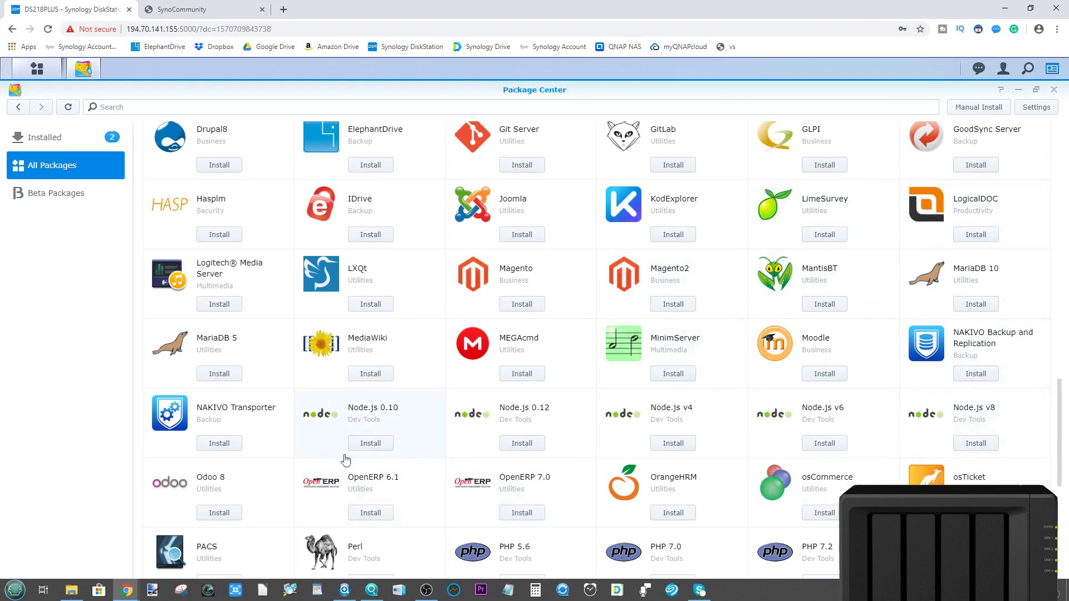
Scroll through the SynoCommunity Packages web page, then return to the DS218PLUS DSM tab.
{"action": "left_click", "coordinate": [188, 7]}
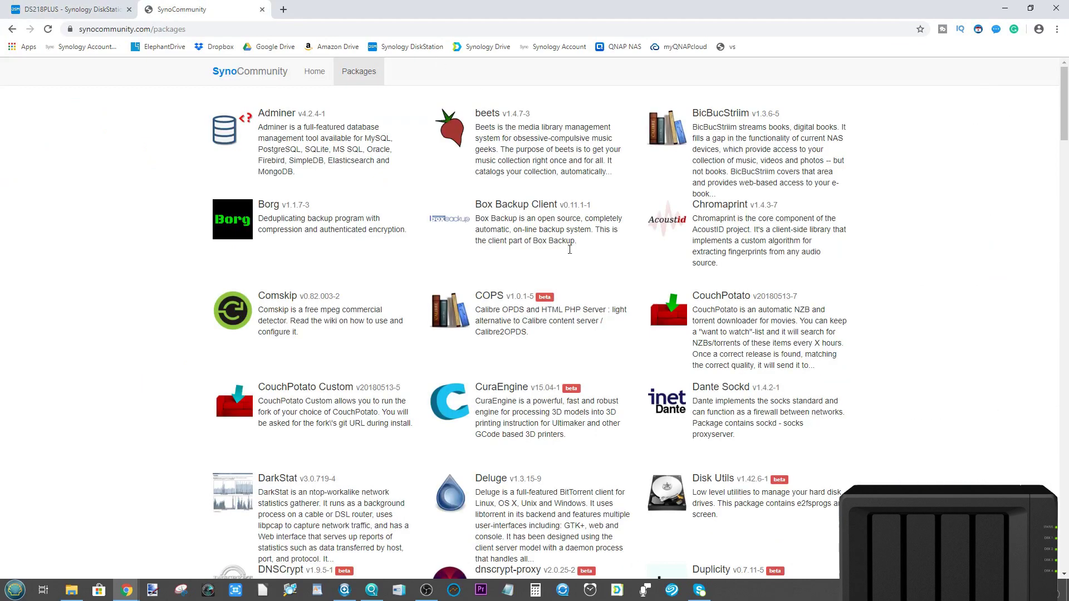
{"action": "scroll", "coordinate": [568, 262], "scroll_direction": "down", "scroll_amount": 4}
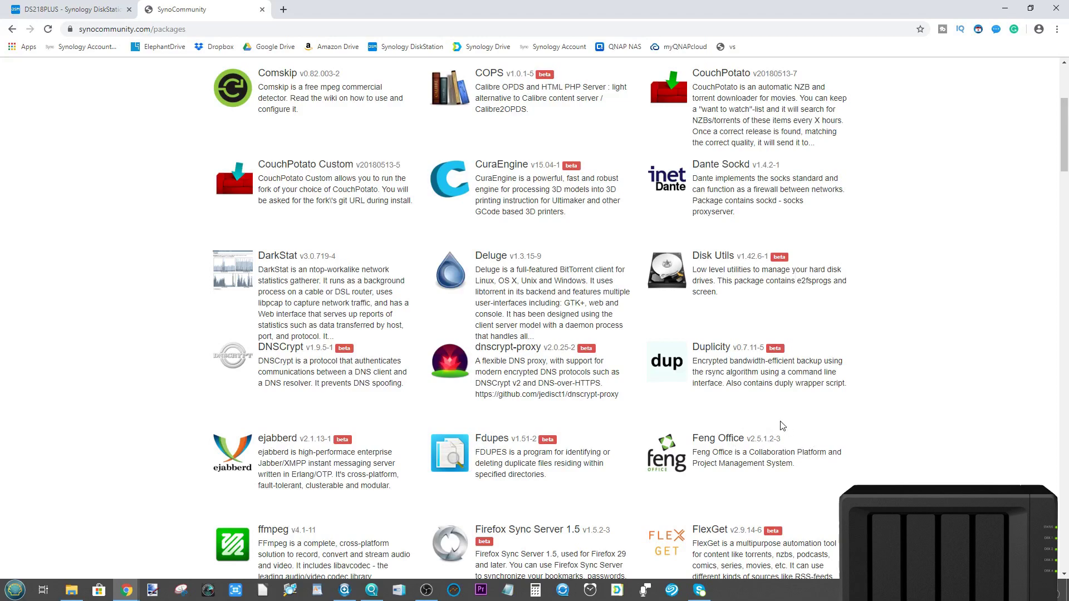
{"action": "scroll", "coordinate": [659, 398], "scroll_direction": "down", "scroll_amount": 6}
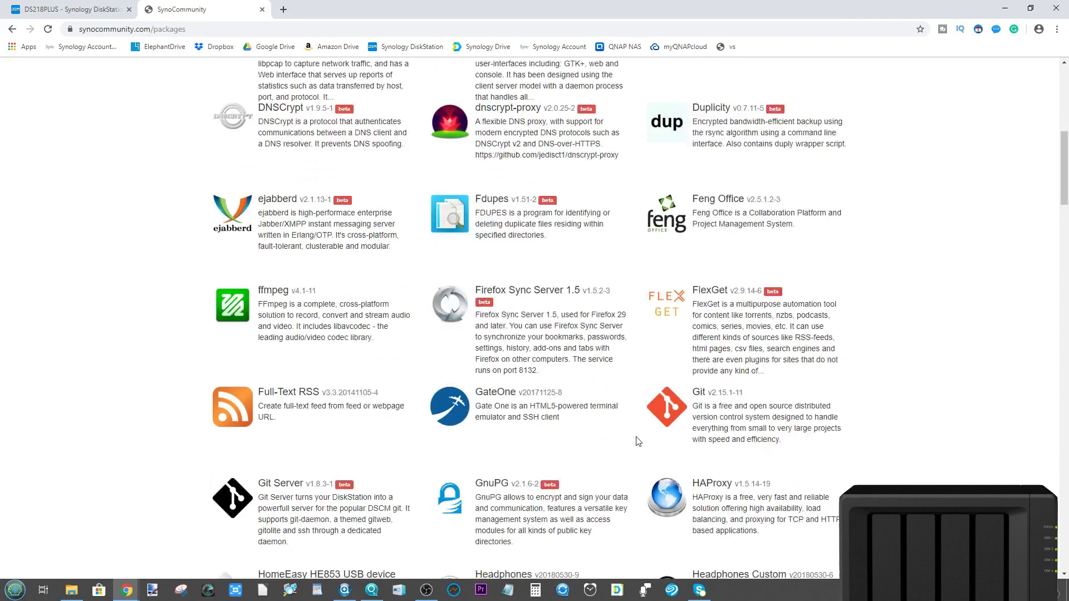
{"action": "scroll", "coordinate": [673, 455], "scroll_direction": "down", "scroll_amount": 4}
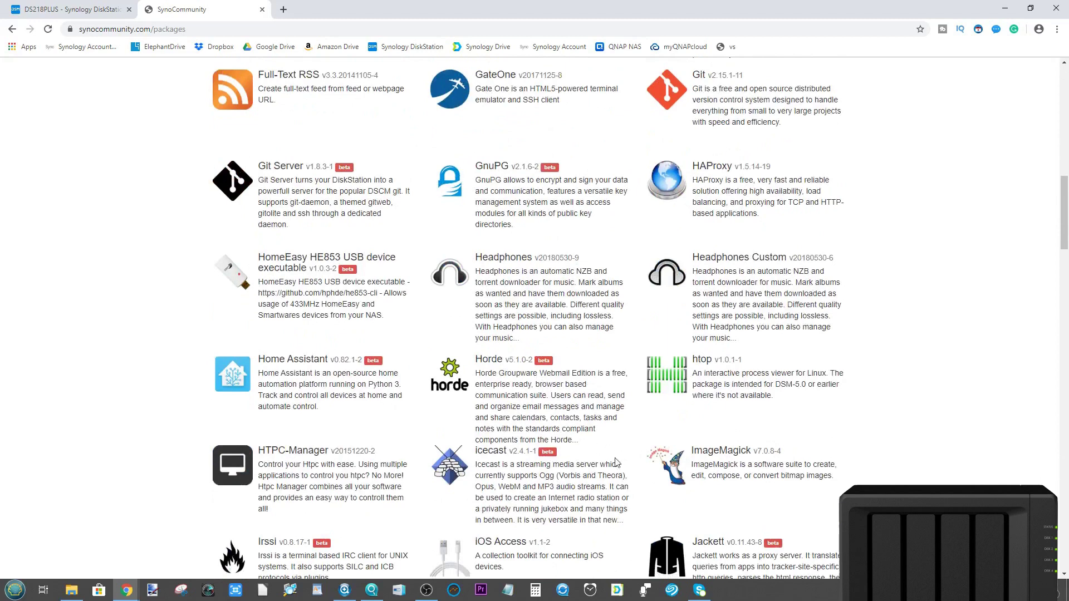
{"action": "scroll", "coordinate": [653, 217], "scroll_direction": "up", "scroll_amount": 1}
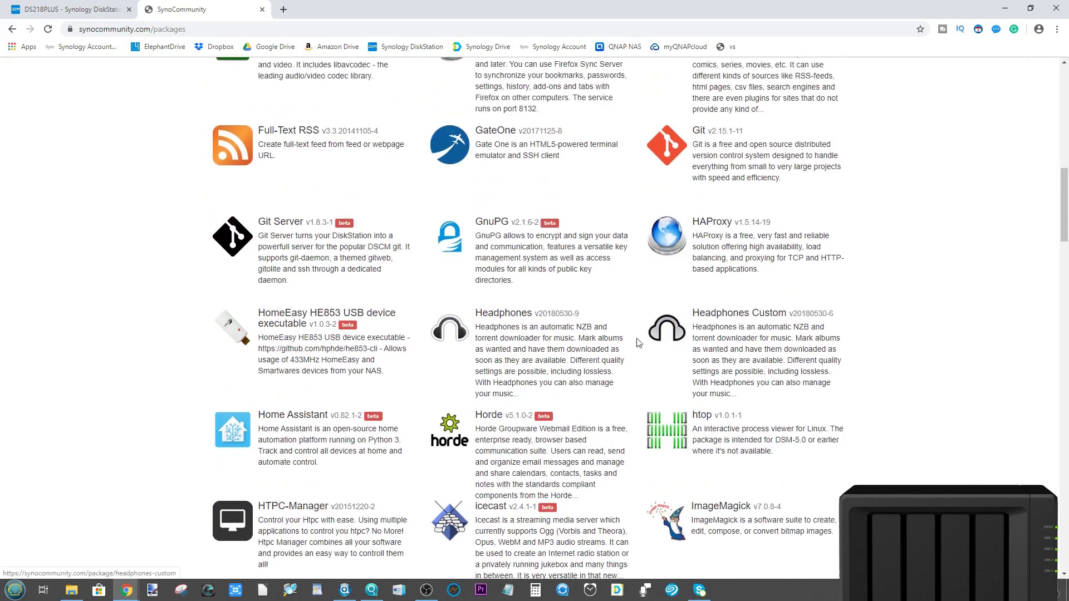
{"action": "scroll", "coordinate": [695, 441], "scroll_direction": "up", "scroll_amount": 8}
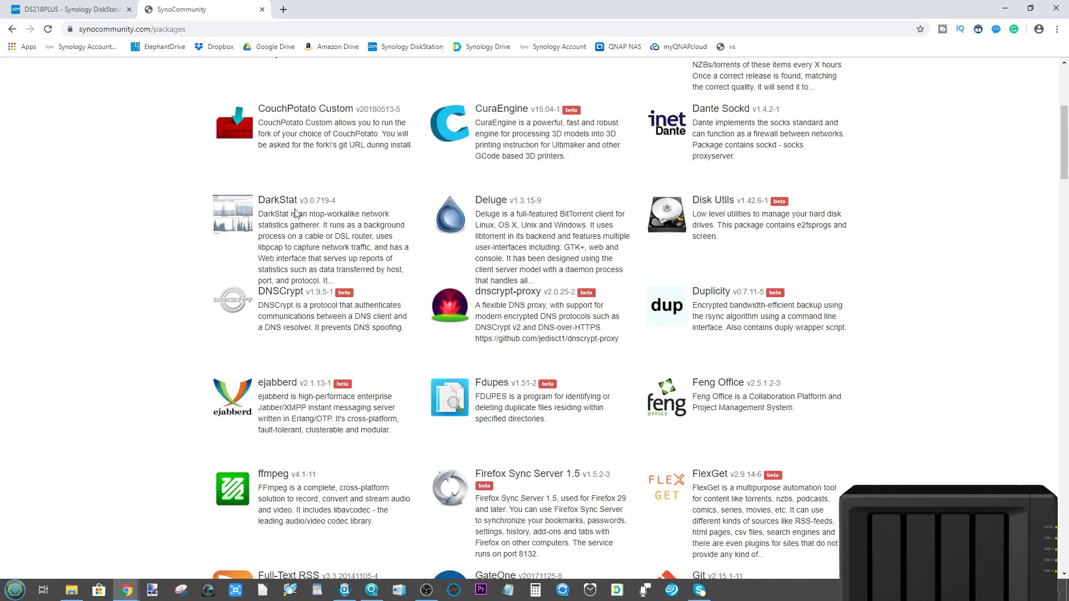
{"action": "scroll", "coordinate": [361, 320], "scroll_direction": "up", "scroll_amount": 5}
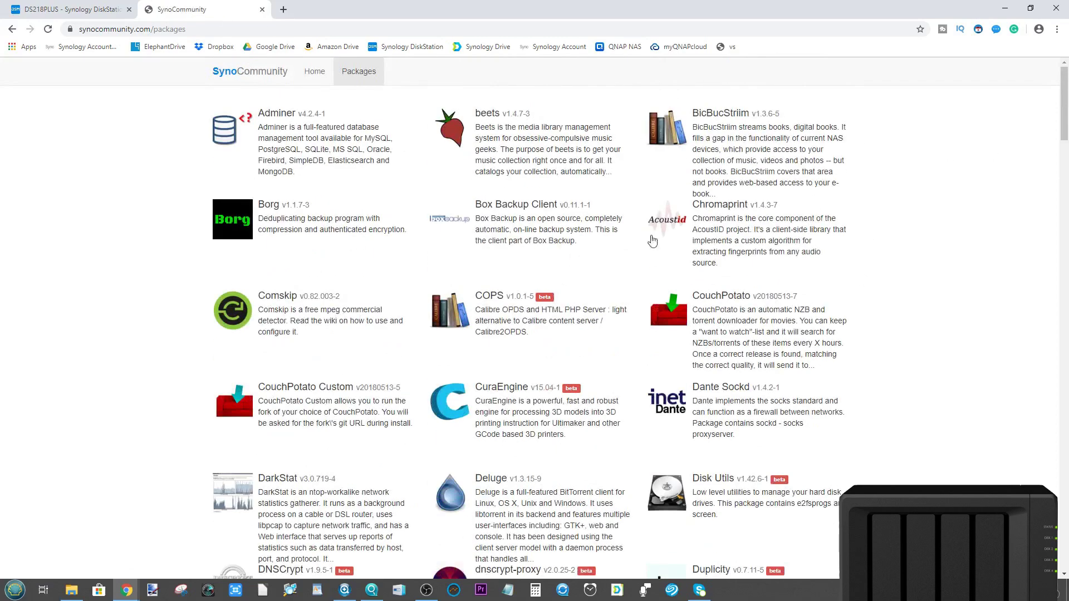
{"action": "scroll", "coordinate": [684, 384], "scroll_direction": "down", "scroll_amount": 15}
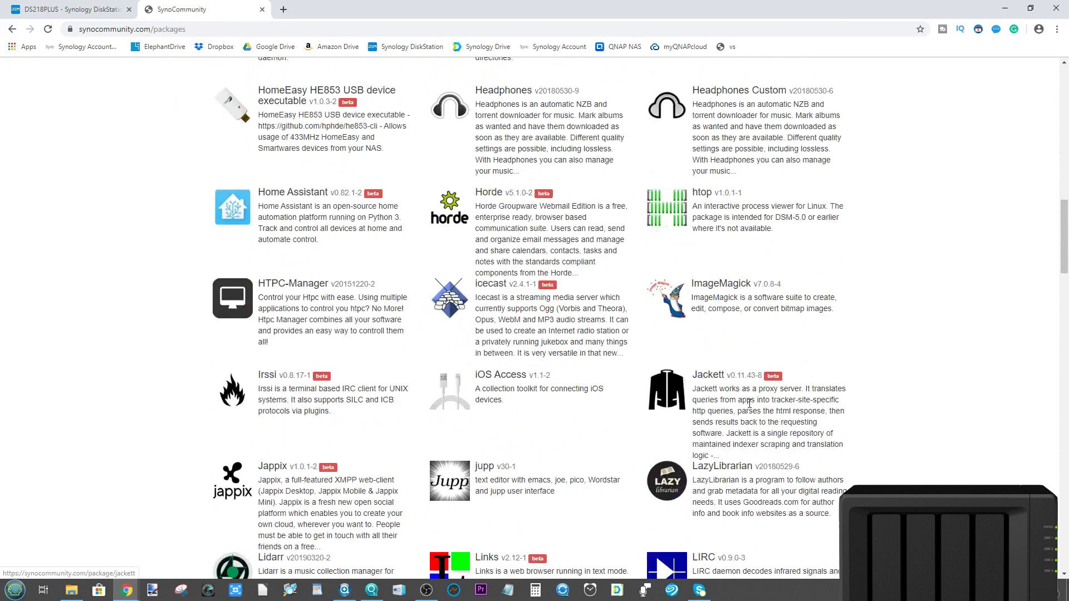
{"action": "left_click", "coordinate": [62, 9]}
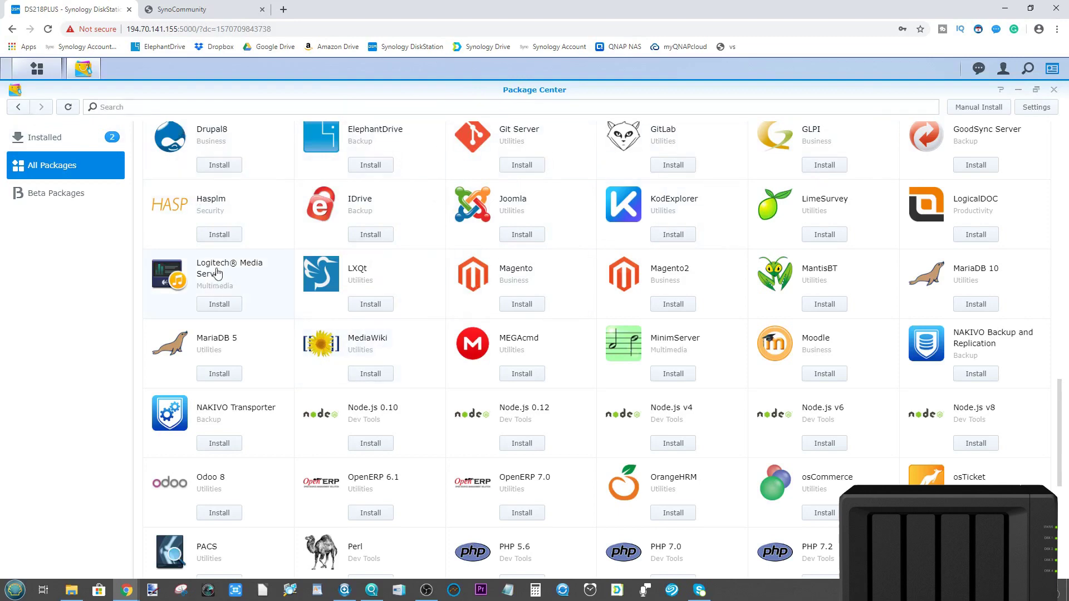
Set Package Center's Trust Level to 'Any publisher', save, and reopen Settings.
{"action": "scroll", "coordinate": [217, 272], "scroll_direction": "up", "scroll_amount": 15}
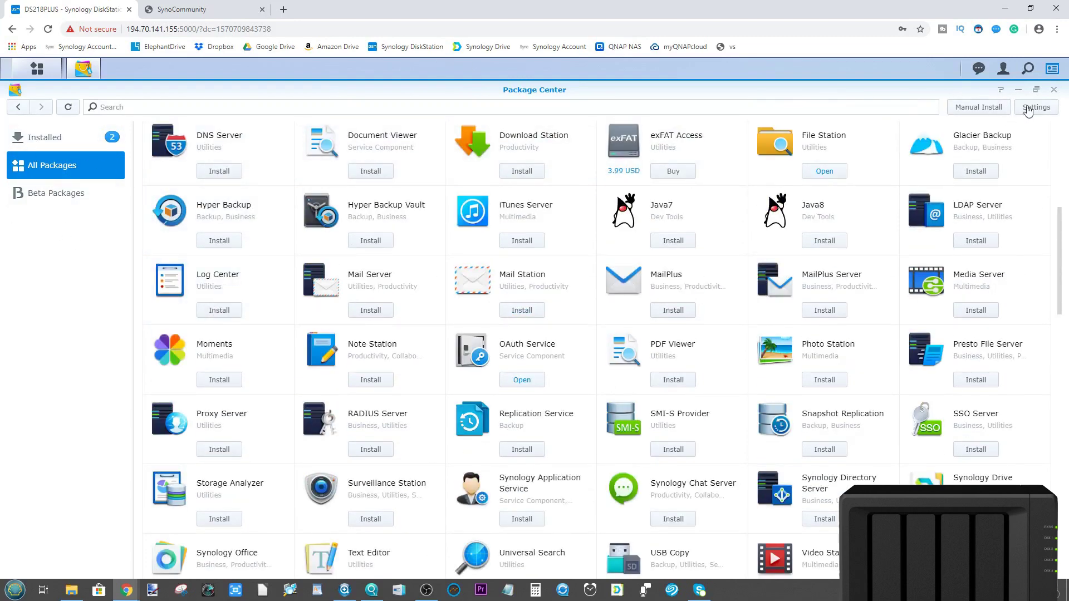
{"action": "left_click", "coordinate": [1027, 111]}
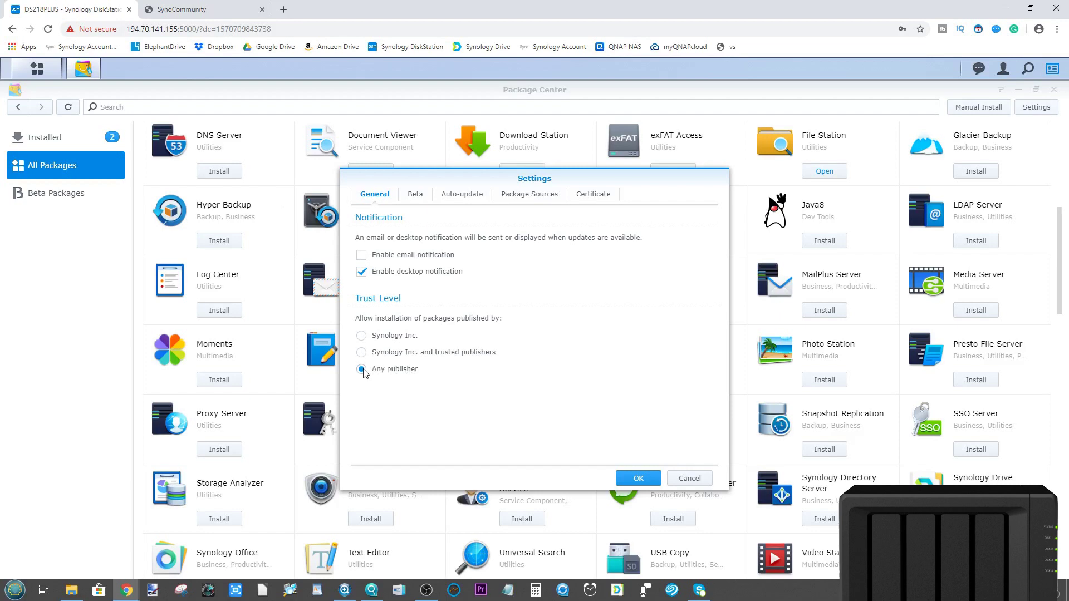
{"action": "left_click", "coordinate": [638, 478]}
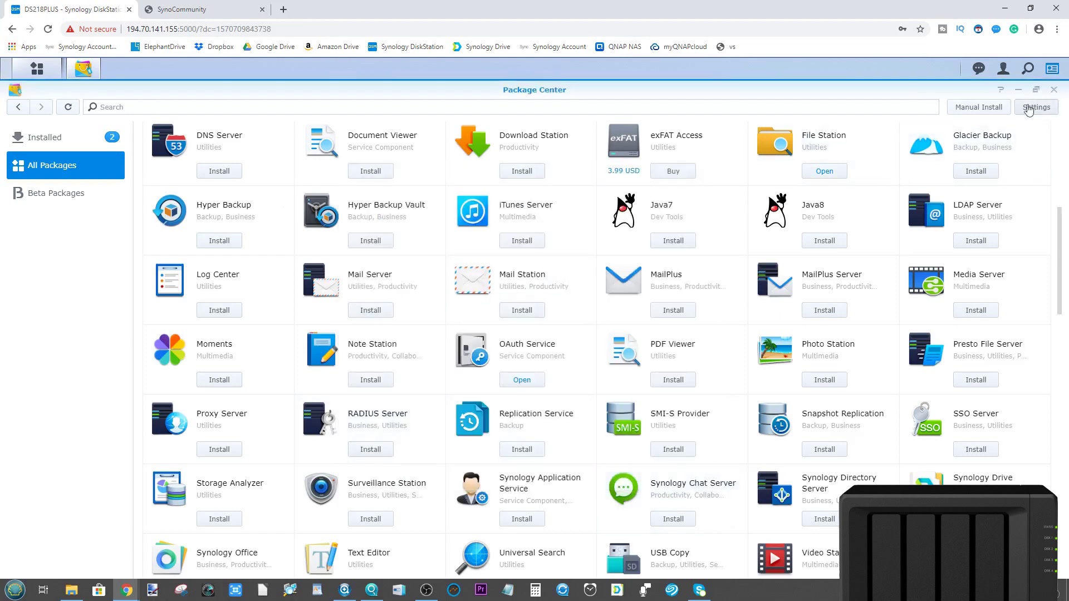
{"action": "left_click", "coordinate": [1035, 107]}
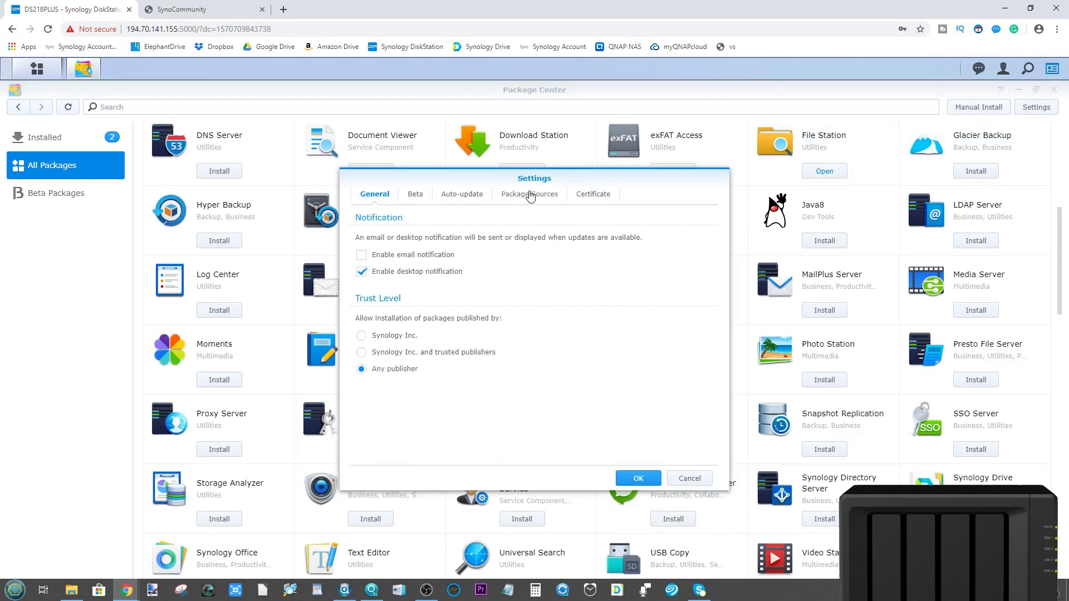
{"action": "left_click", "coordinate": [529, 196]}
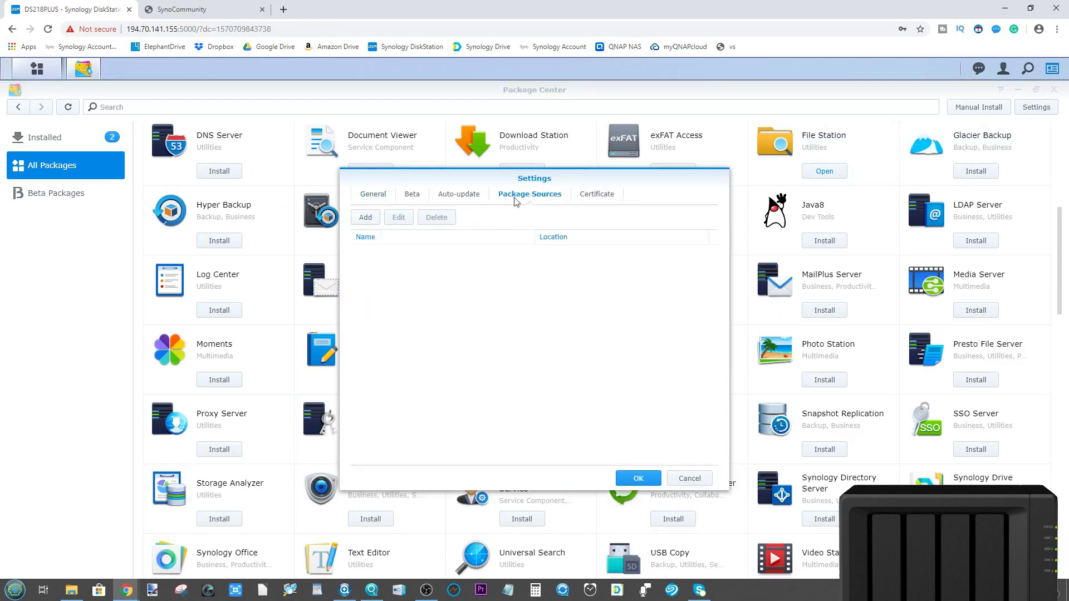
{"action": "left_click", "coordinate": [366, 217]}
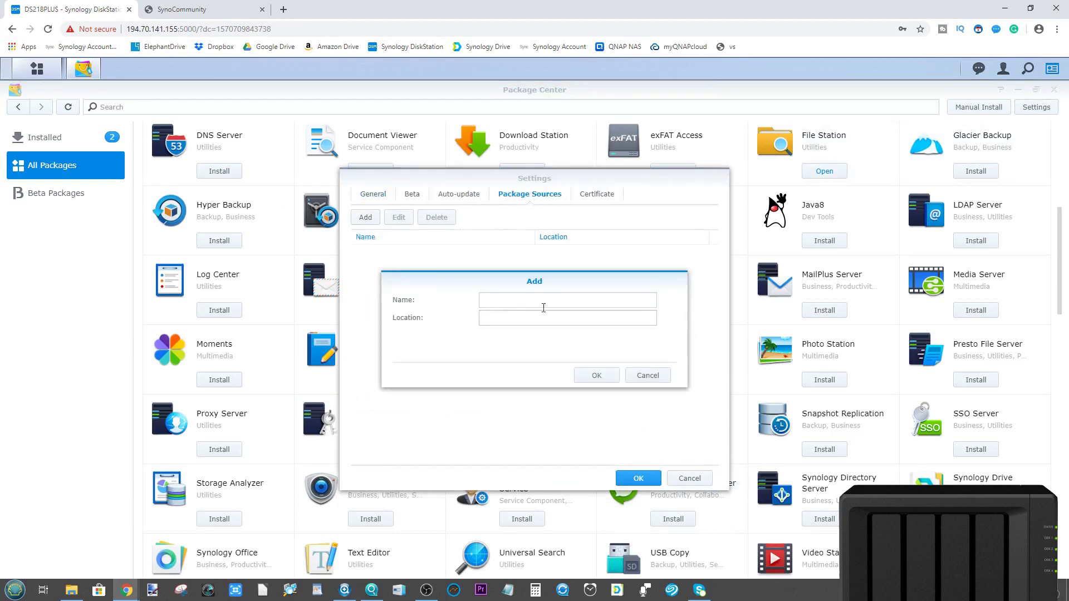
{"action": "left_click", "coordinate": [521, 300]}
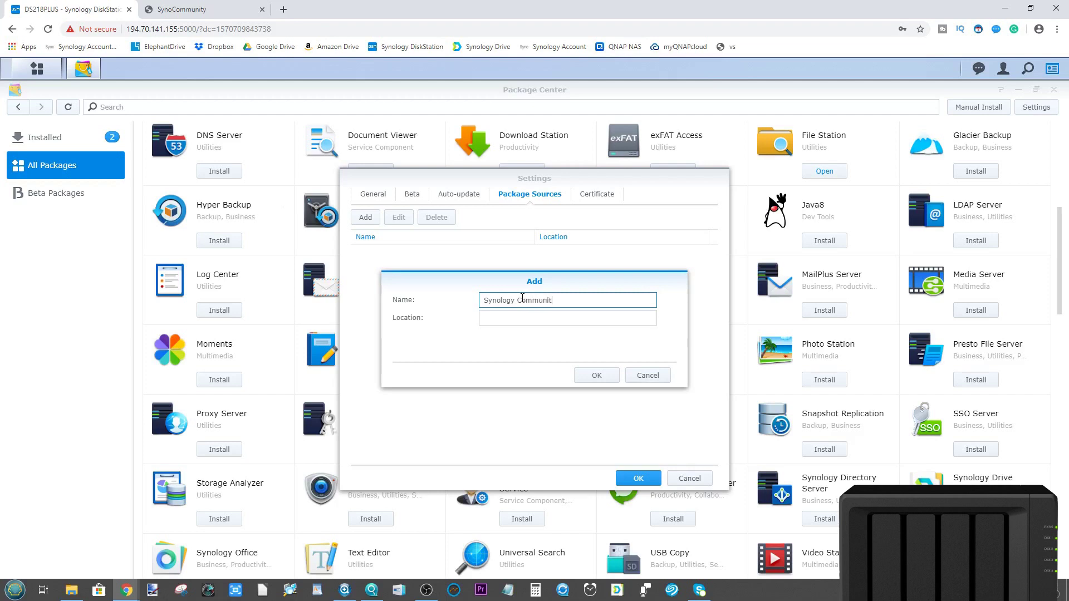
{"action": "left_click", "coordinate": [525, 319]}
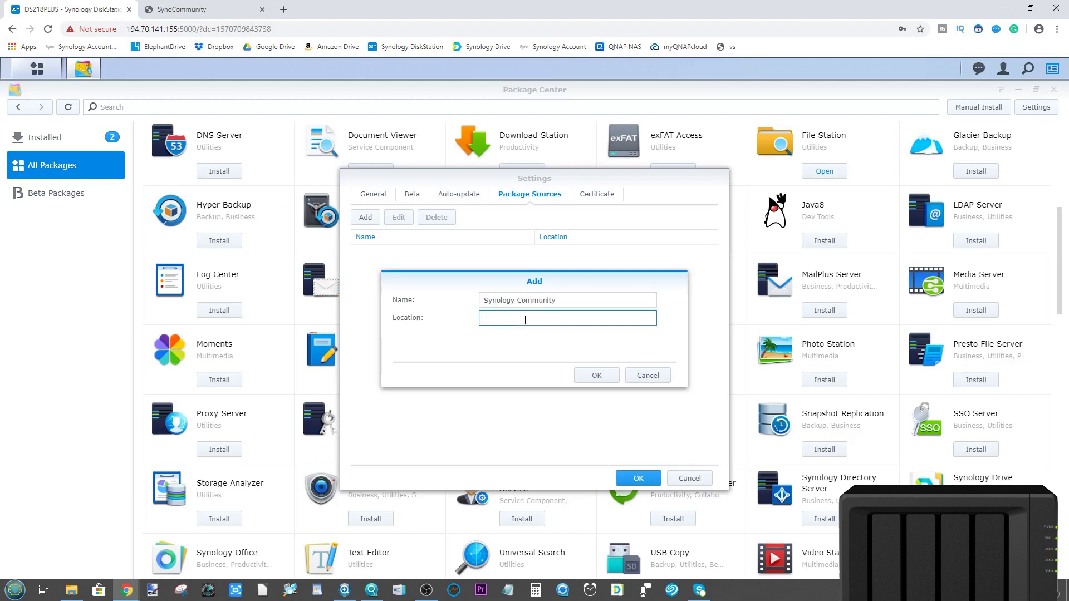
{"action": "type", "text": "http://packages.synocommunity.com/"}
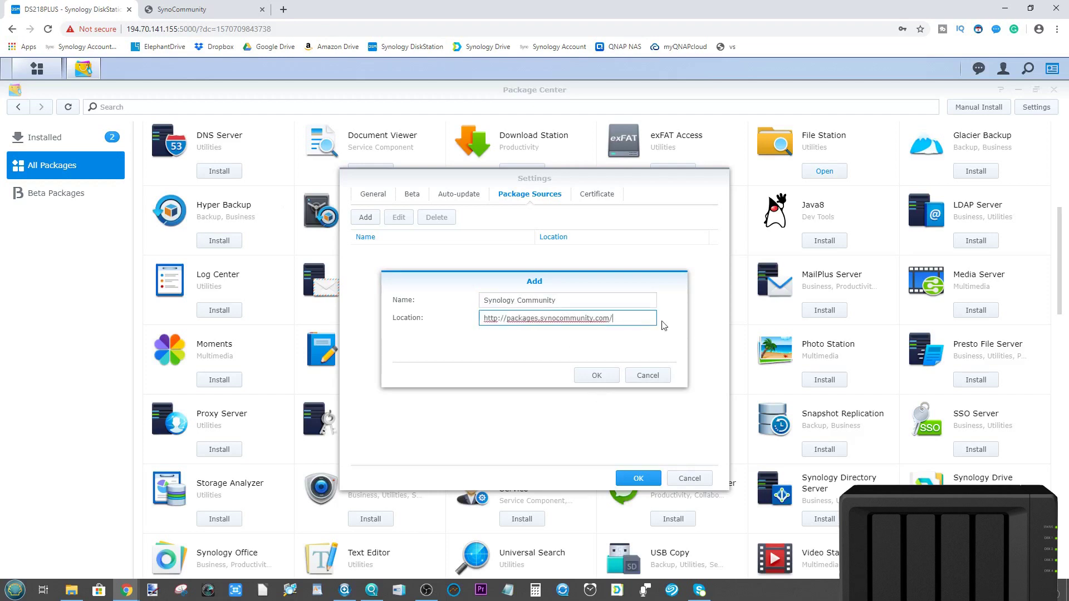
{"action": "left_click_drag", "start_coordinate": [613, 319], "coordinate": [471, 311]}
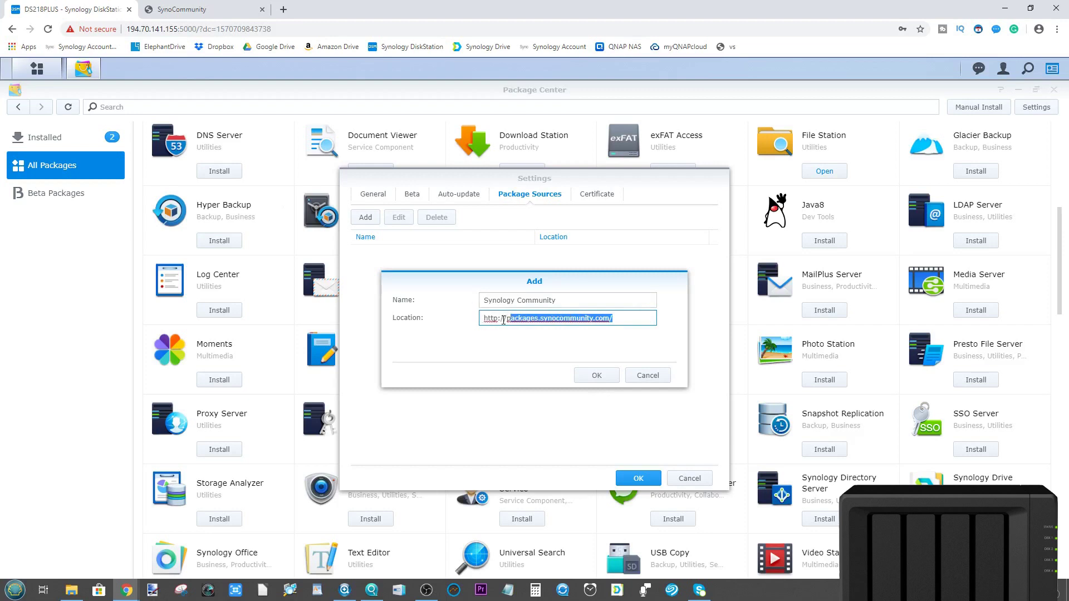
{"action": "left_click", "coordinate": [516, 320]}
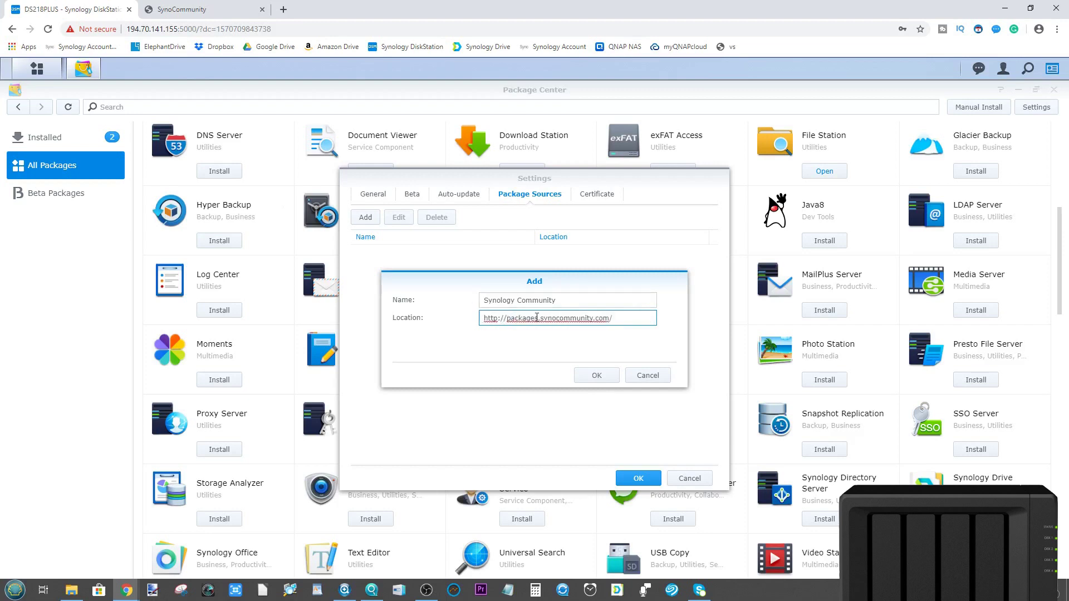
{"action": "left_click_drag", "start_coordinate": [542, 318], "coordinate": [596, 323]}
{"action": "left_click", "coordinate": [620, 315]}
Confirm the new source, trust its publisher certificate, save the settings and show Community packages.
{"action": "left_click", "coordinate": [591, 376]}
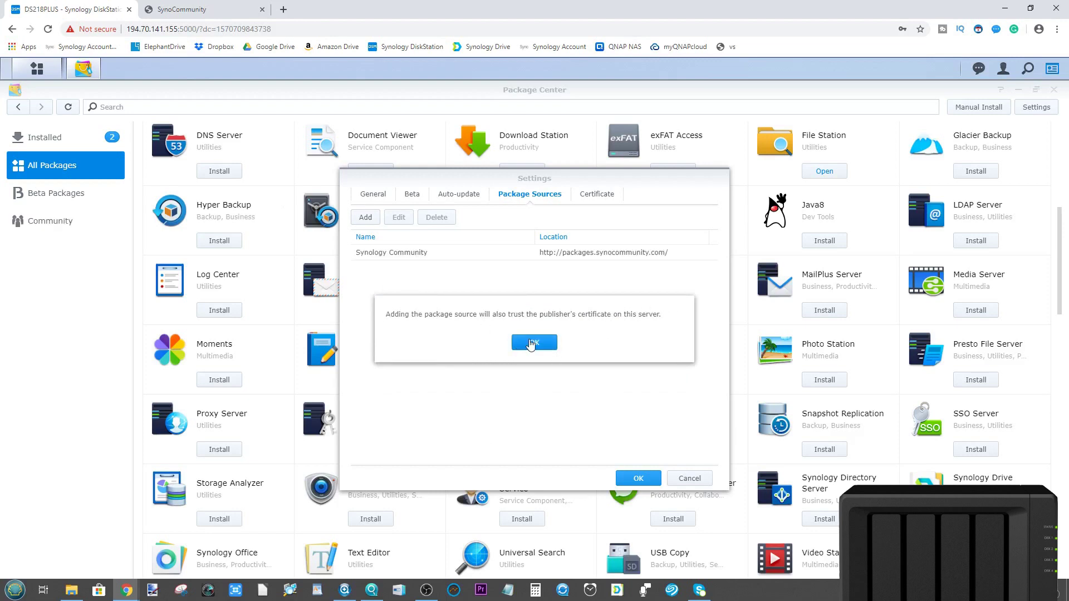
{"action": "left_click", "coordinate": [548, 344]}
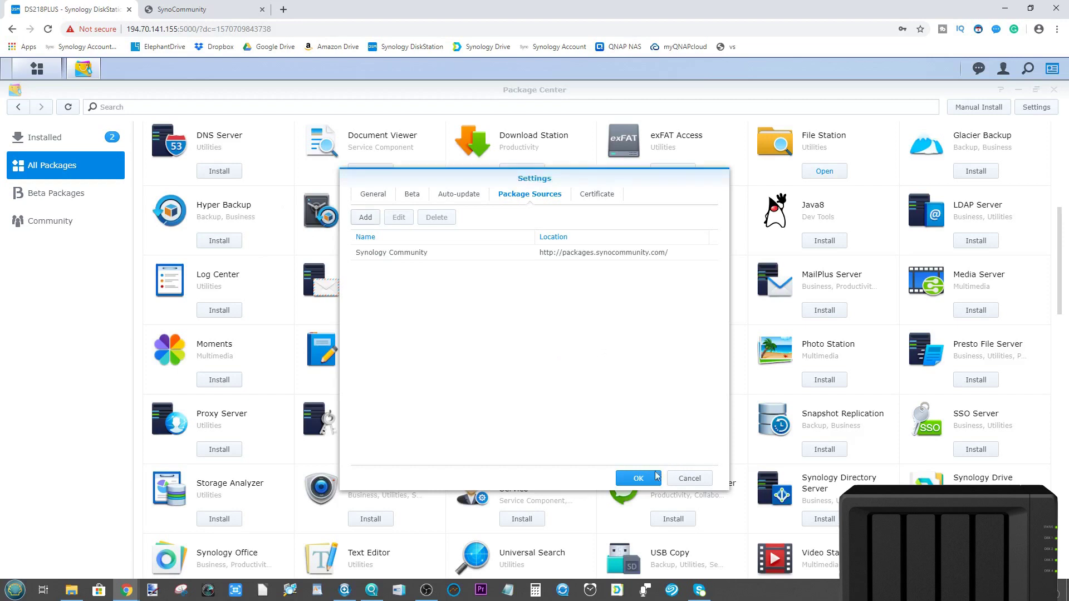
{"action": "left_click", "coordinate": [640, 478]}
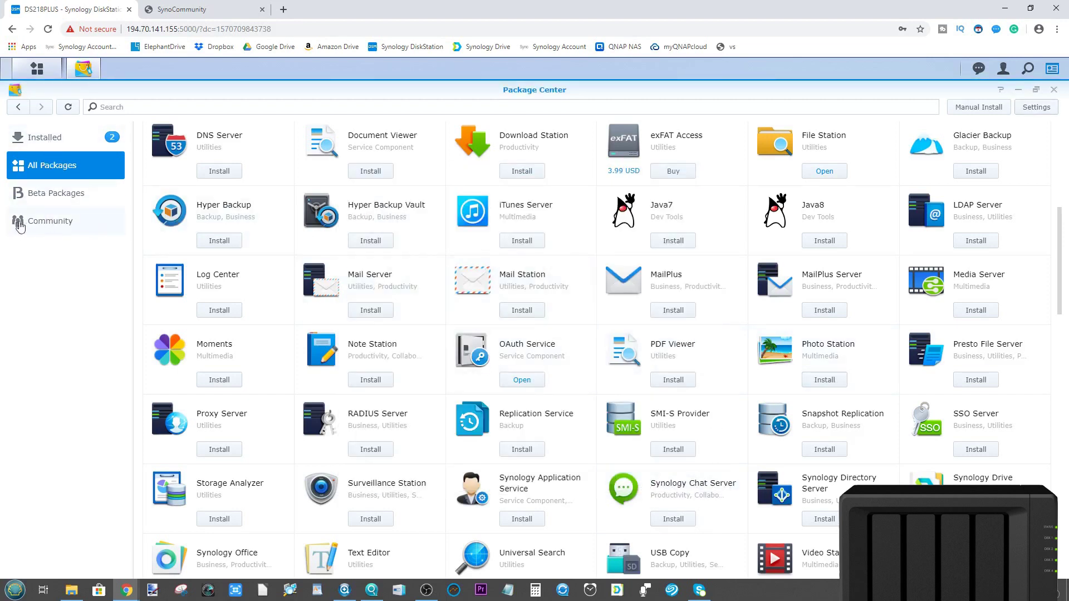
{"action": "left_click", "coordinate": [64, 220]}
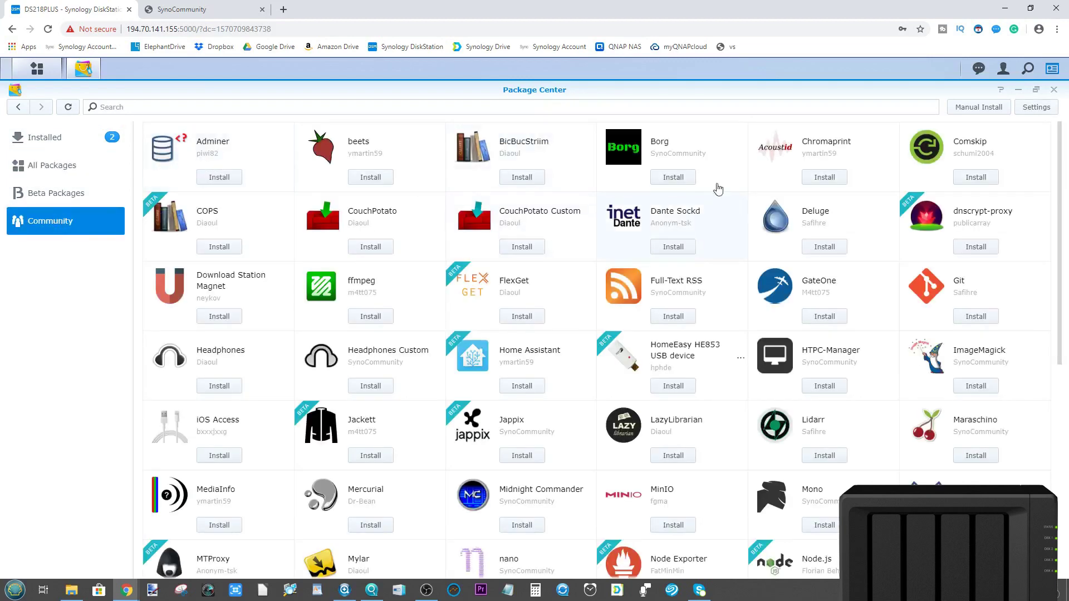
Scroll the Community package grid listing Git, MinIO, Midnight Commander, Home Assistant and Node.js.
{"action": "scroll", "coordinate": [964, 377], "scroll_direction": "down", "scroll_amount": 7}
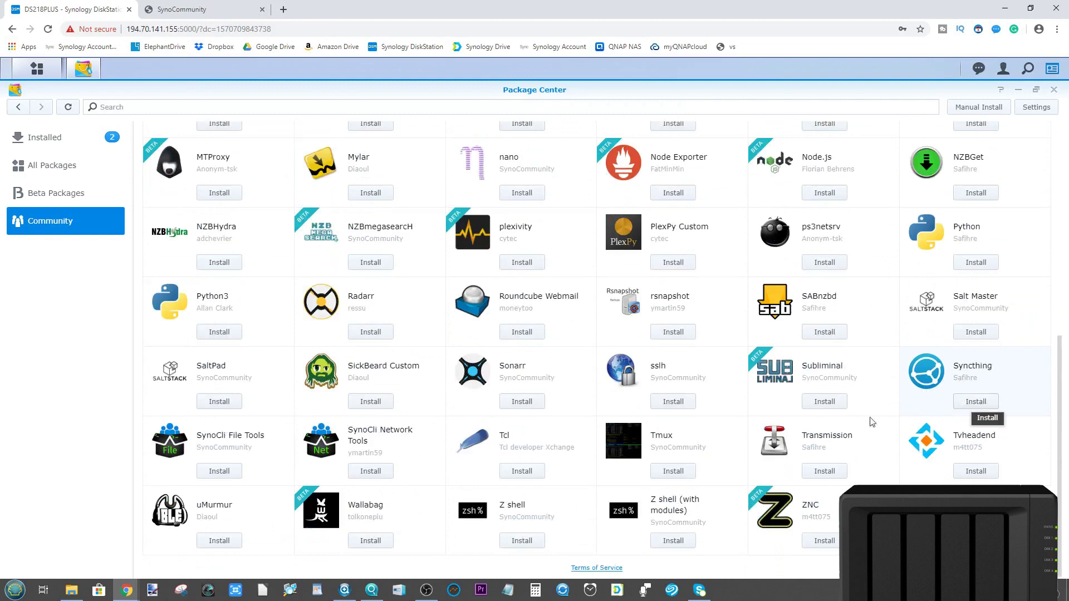
{"action": "scroll", "coordinate": [872, 421], "scroll_direction": "up", "scroll_amount": 7}
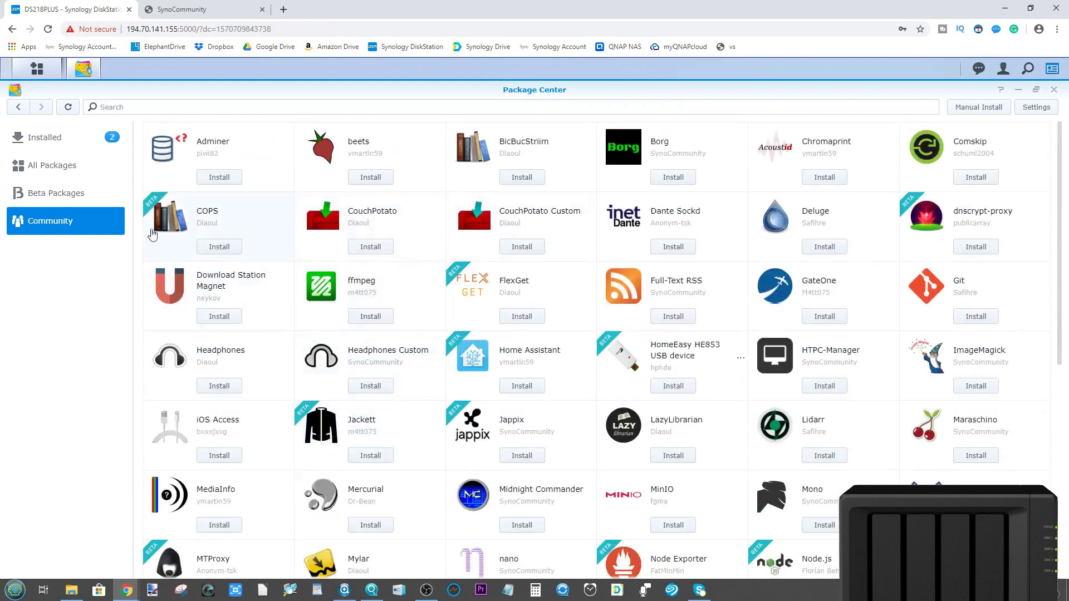
{"action": "scroll", "coordinate": [746, 312], "scroll_direction": "down", "scroll_amount": 2}
{"action": "scroll", "coordinate": [668, 334], "scroll_direction": "up", "scroll_amount": 2}
{"action": "scroll", "coordinate": [507, 365], "scroll_direction": "down", "scroll_amount": 5}
{"action": "scroll", "coordinate": [505, 366], "scroll_direction": "up", "scroll_amount": 5}
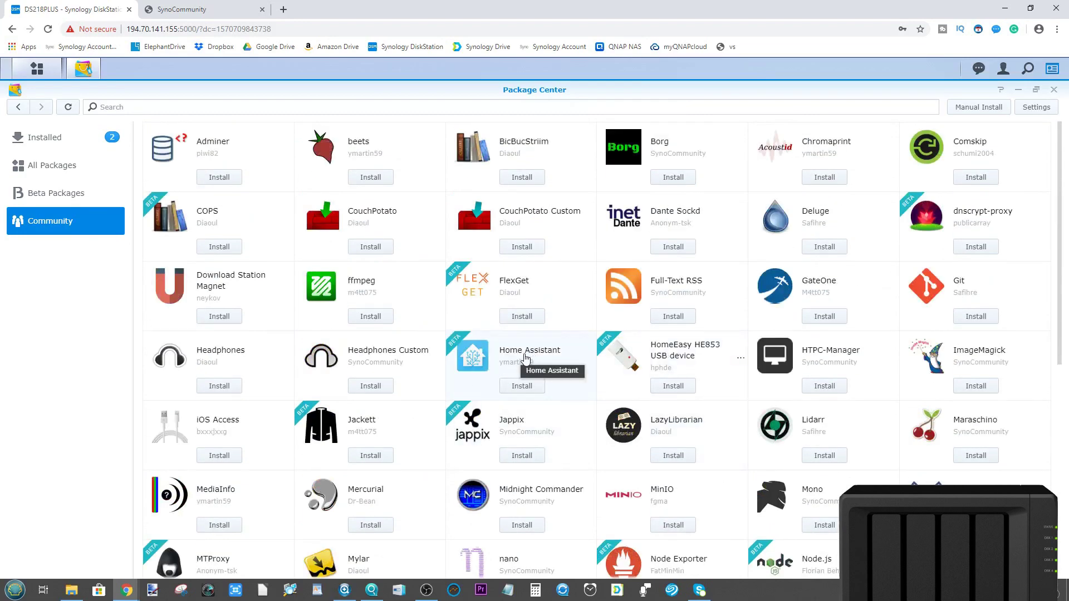
{"action": "scroll", "coordinate": [525, 358], "scroll_direction": "down", "scroll_amount": 6}
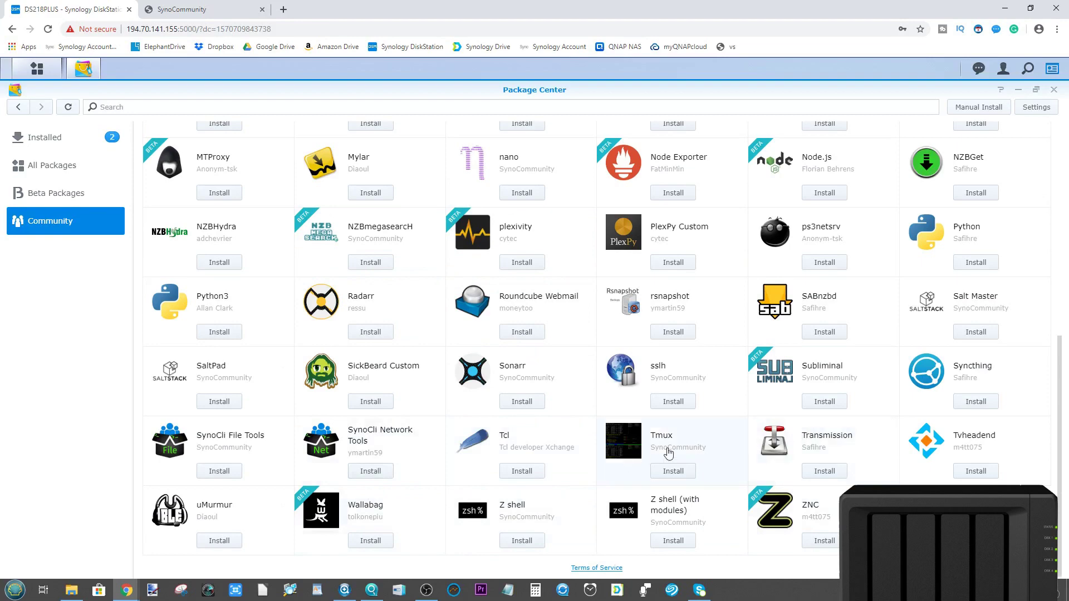
{"action": "scroll", "coordinate": [420, 281], "scroll_direction": "up", "scroll_amount": 6}
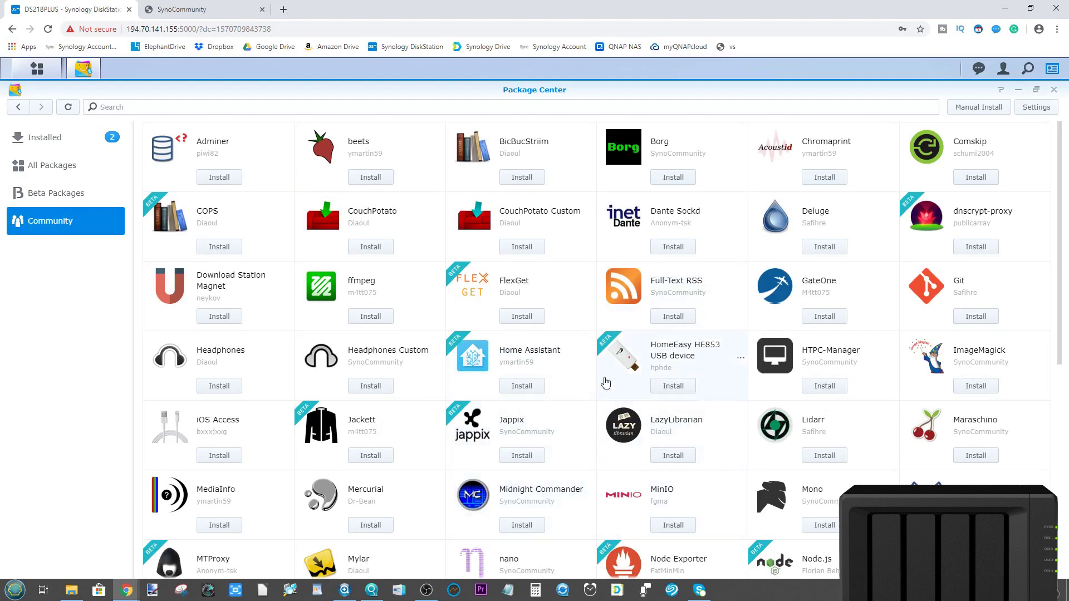
{"action": "scroll", "coordinate": [386, 371], "scroll_direction": "down", "scroll_amount": 5}
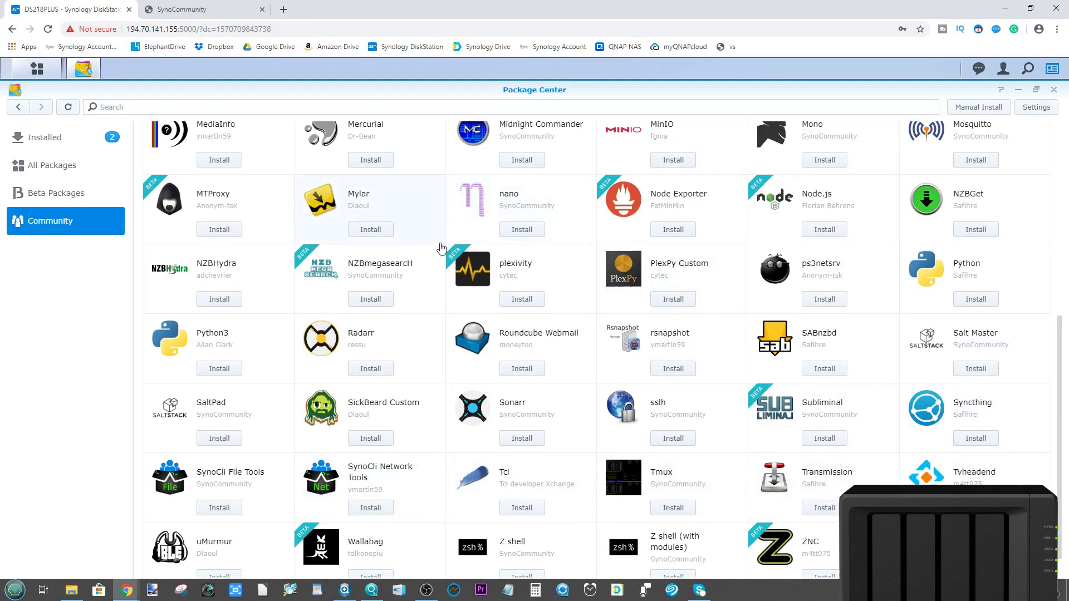
{"action": "scroll", "coordinate": [440, 345], "scroll_direction": "up", "scroll_amount": 5}
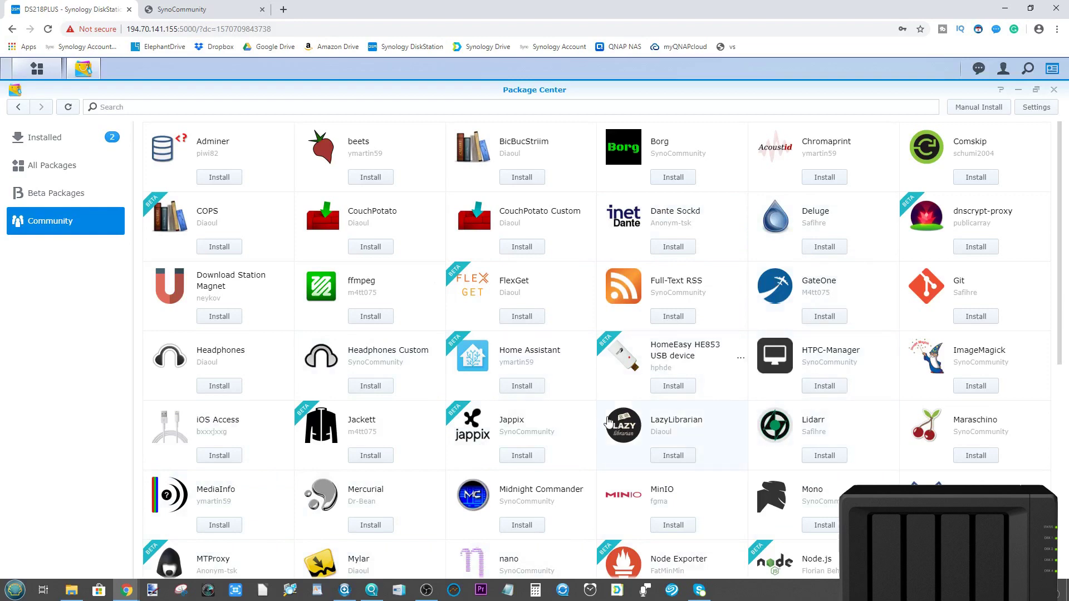
{"action": "scroll", "coordinate": [609, 421], "scroll_direction": "down", "scroll_amount": 2}
{"action": "scroll", "coordinate": [611, 419], "scroll_direction": "down", "scroll_amount": 5}
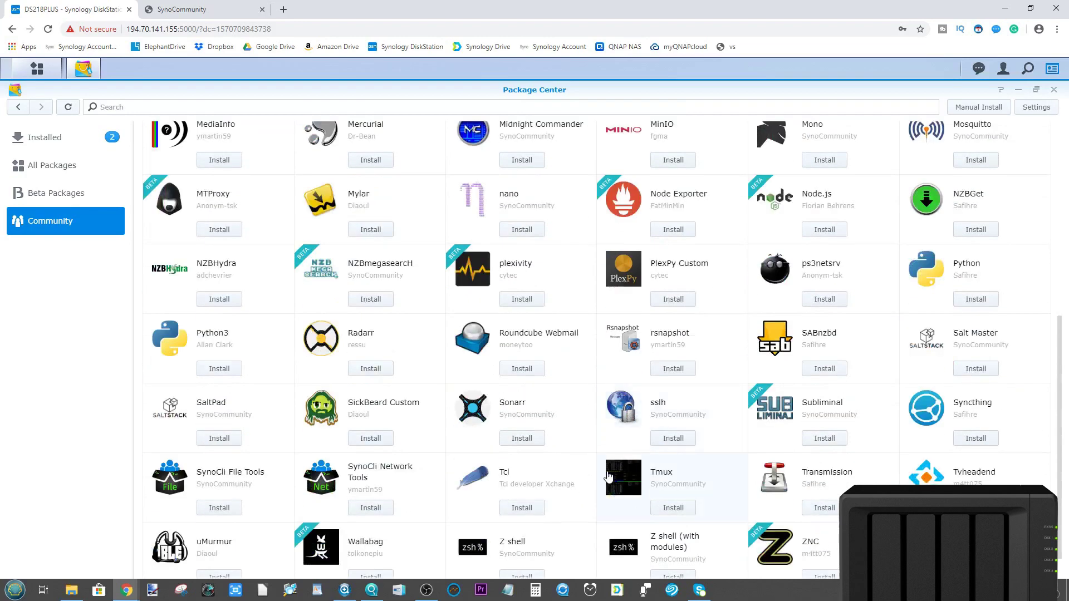